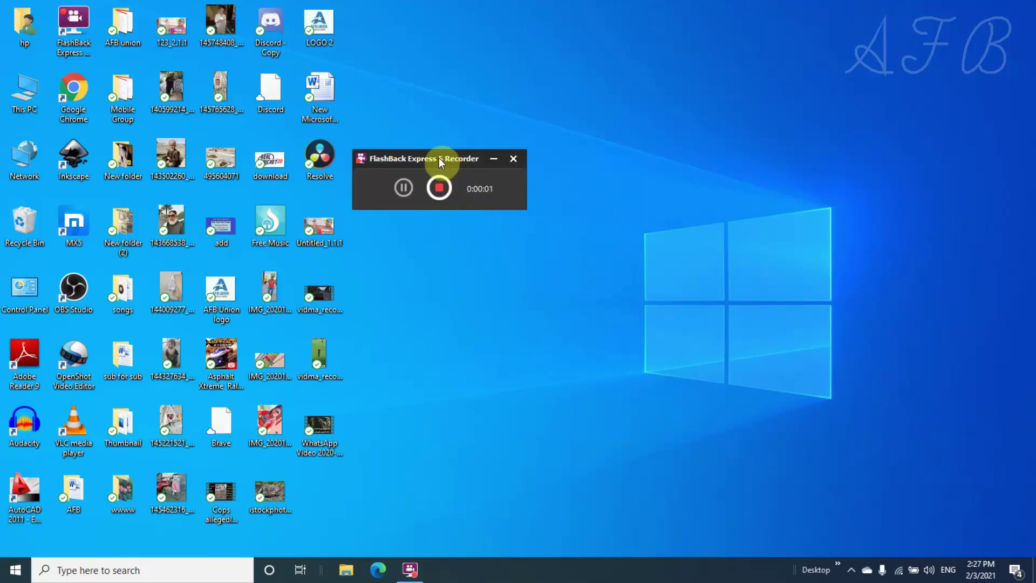
- Move the FlashBack Express Recorder window to the bottom-right corner, clear of the desktop icons
mouse_move(439, 158)
mouse_down()
mouse_move(845, 530)
mouse_move(946, 556)
mouse_up()
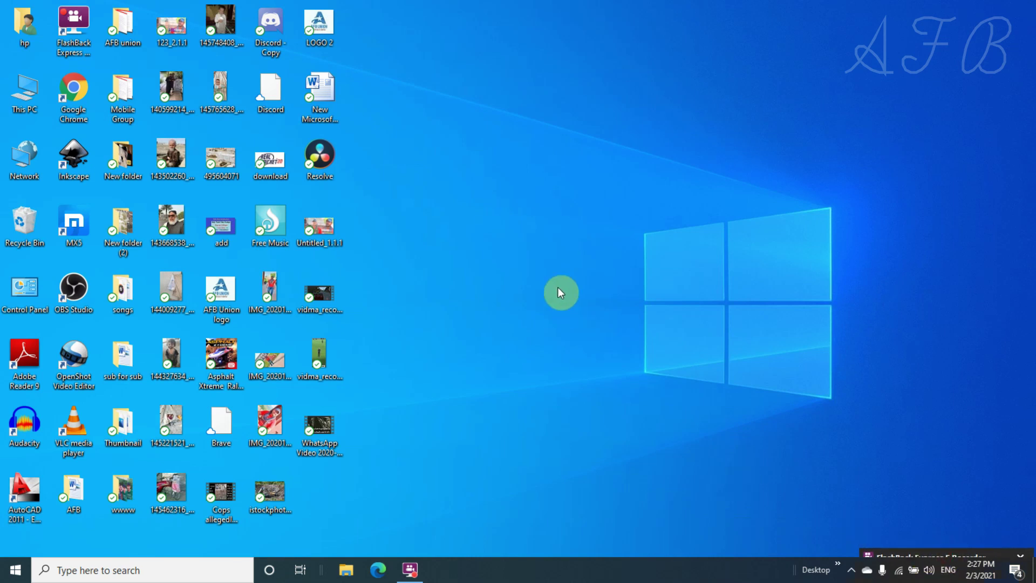
click(221, 162)
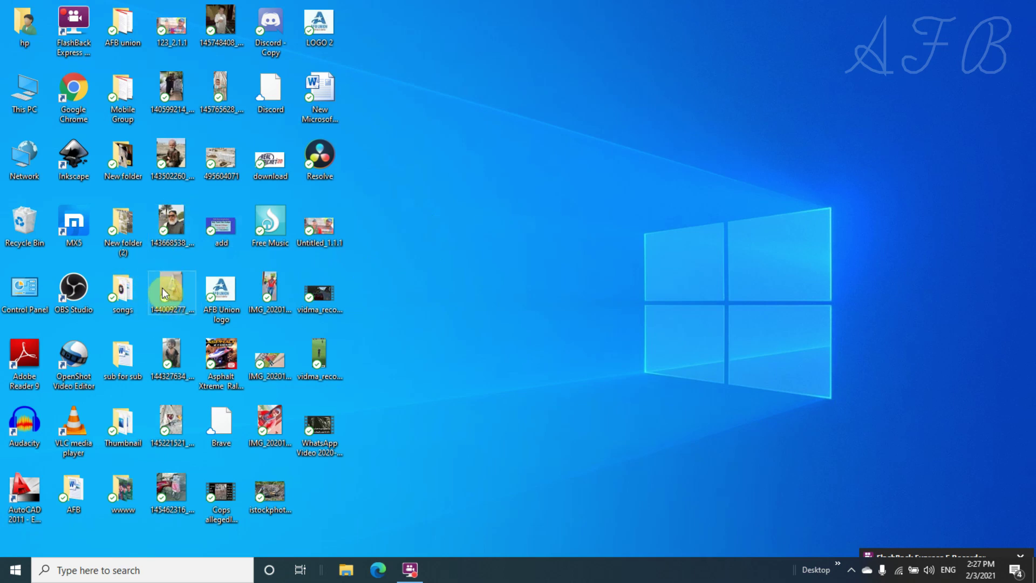
click(162, 288)
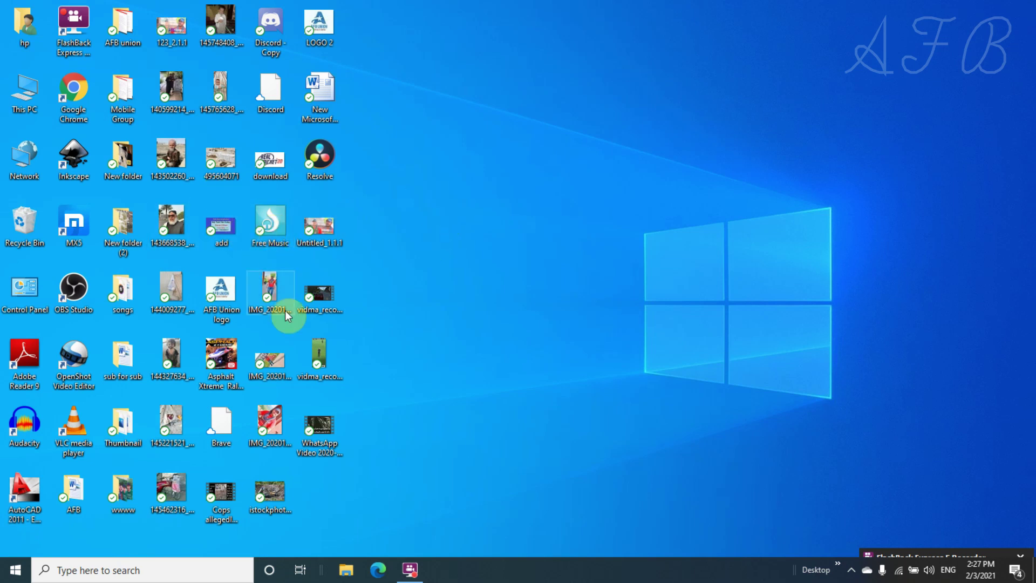
right_click(389, 221)
click(421, 260)
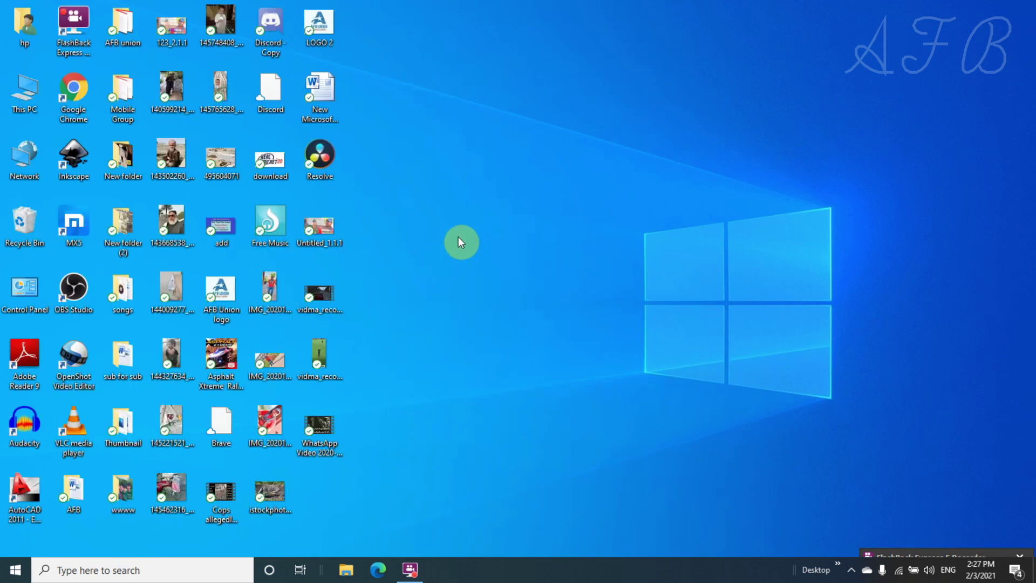
right_click(453, 196)
click(476, 233)
- Refresh the desktop from its shortcut menu to recheck the sync checkmarks
right_click(465, 219)
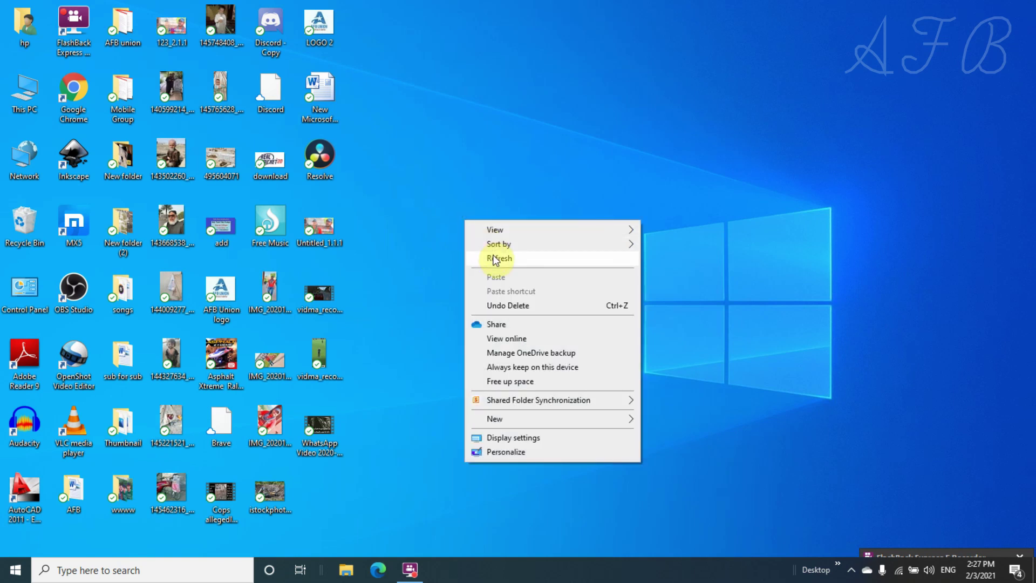
click(493, 256)
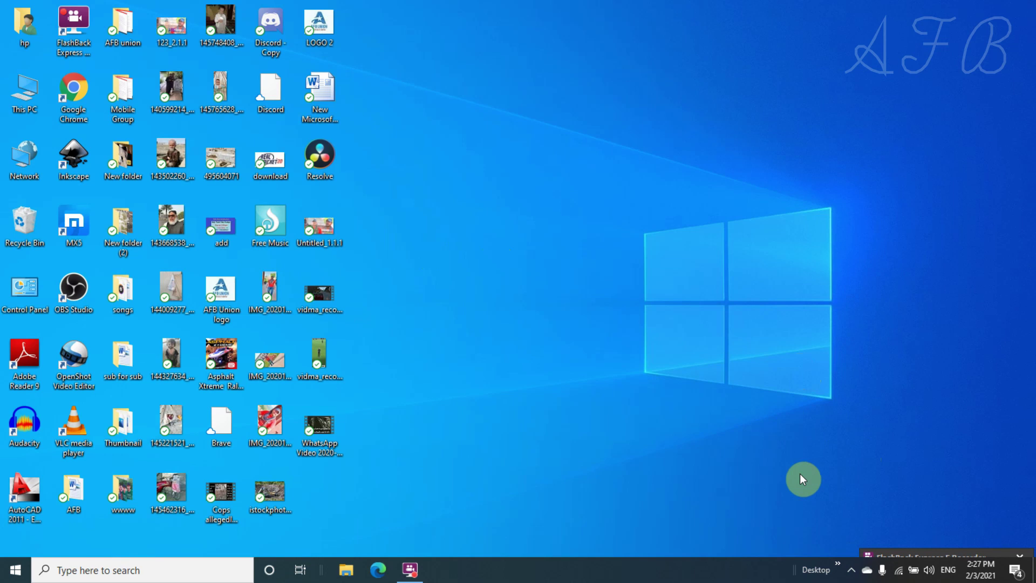
- Choose Close OneDrive from the tray panel's Help & Settings menu
click(868, 571)
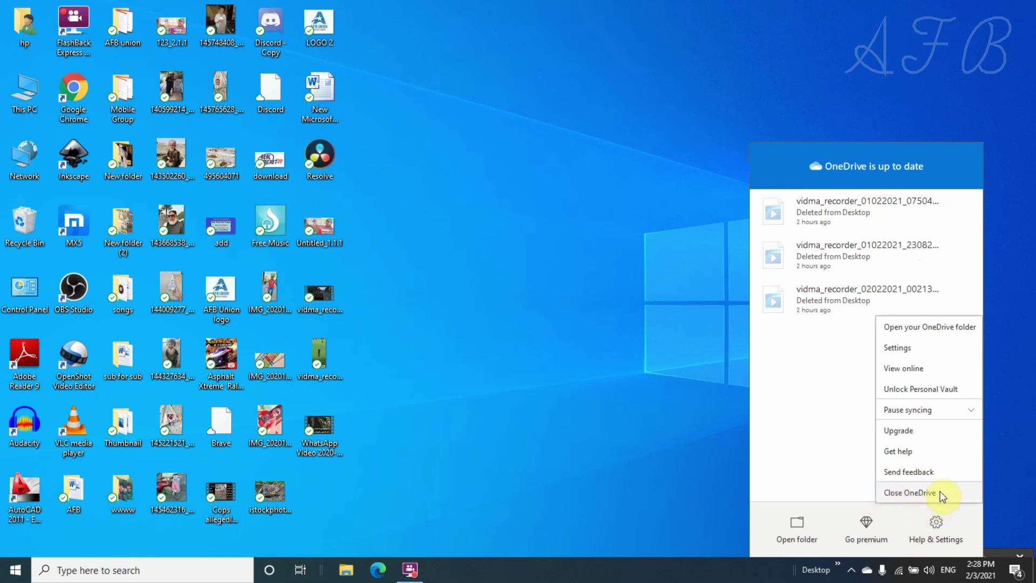
click(913, 495)
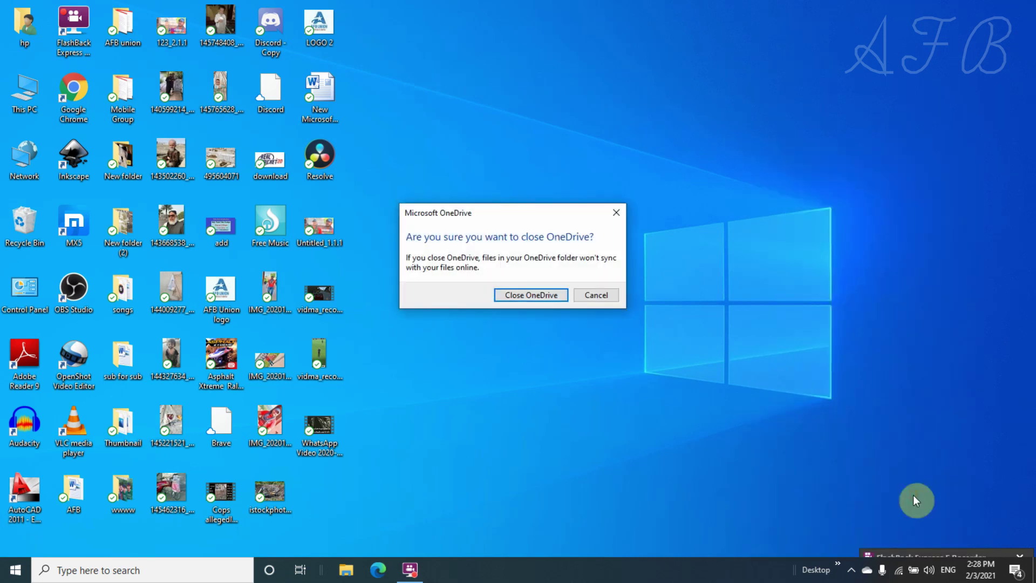
- Answer the 'Are you sure you want to close OneDrive?' prompt with Close OneDrive
click(531, 295)
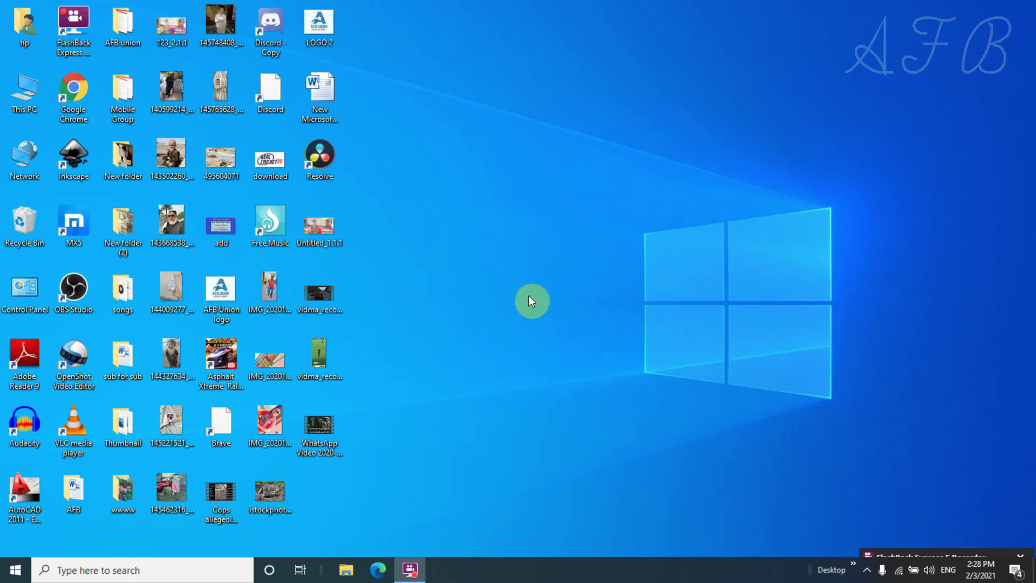